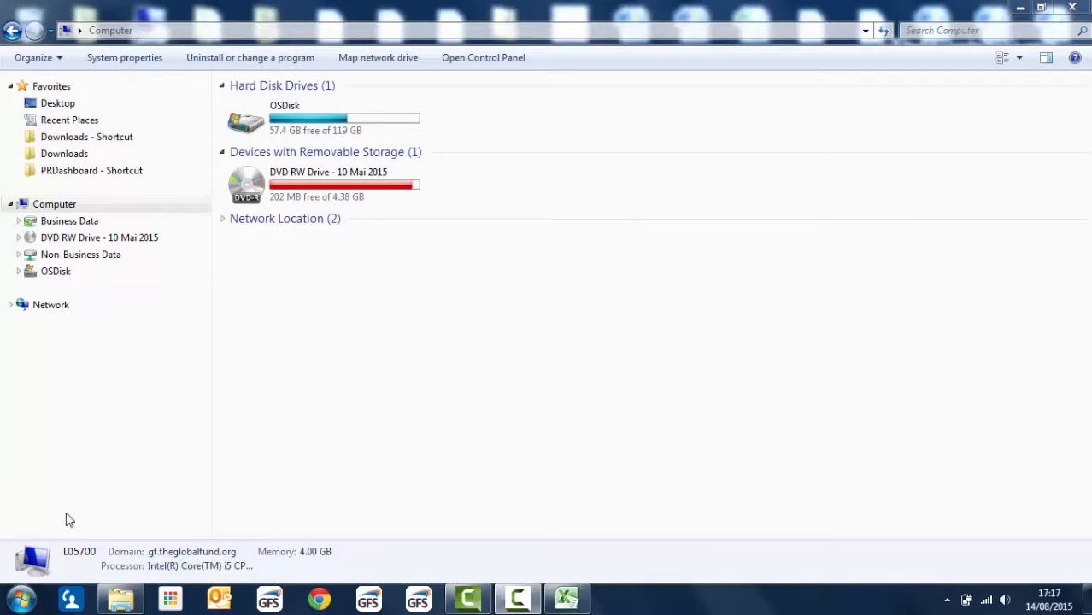
Step: Open Microsoft Excel 2010 and view its Help page to check the installed version
{"action": "left_click", "coordinate": [23, 601]}
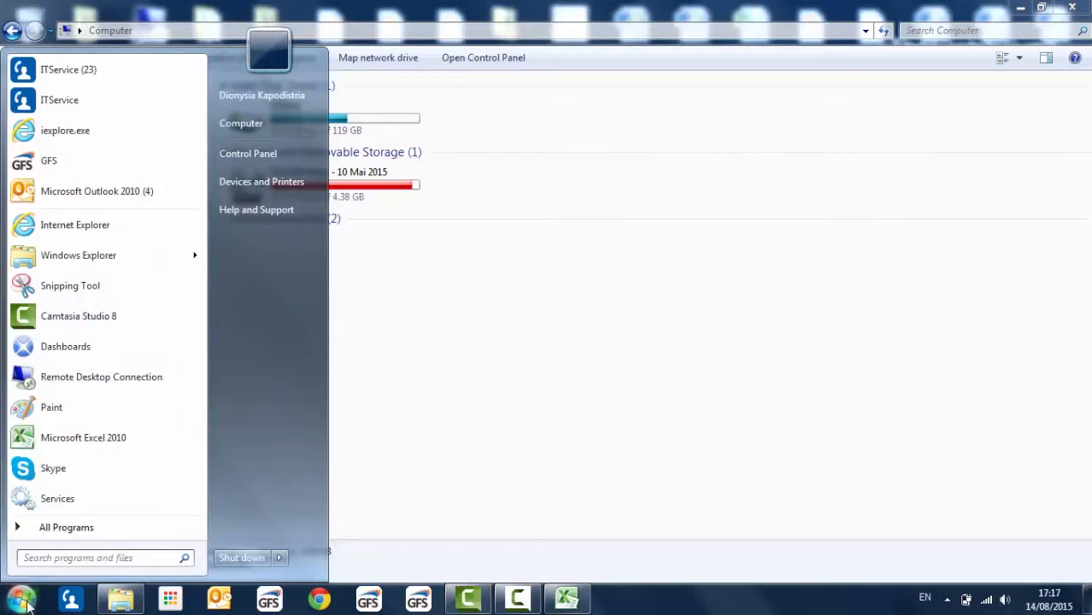
{"action": "left_click", "coordinate": [59, 440]}
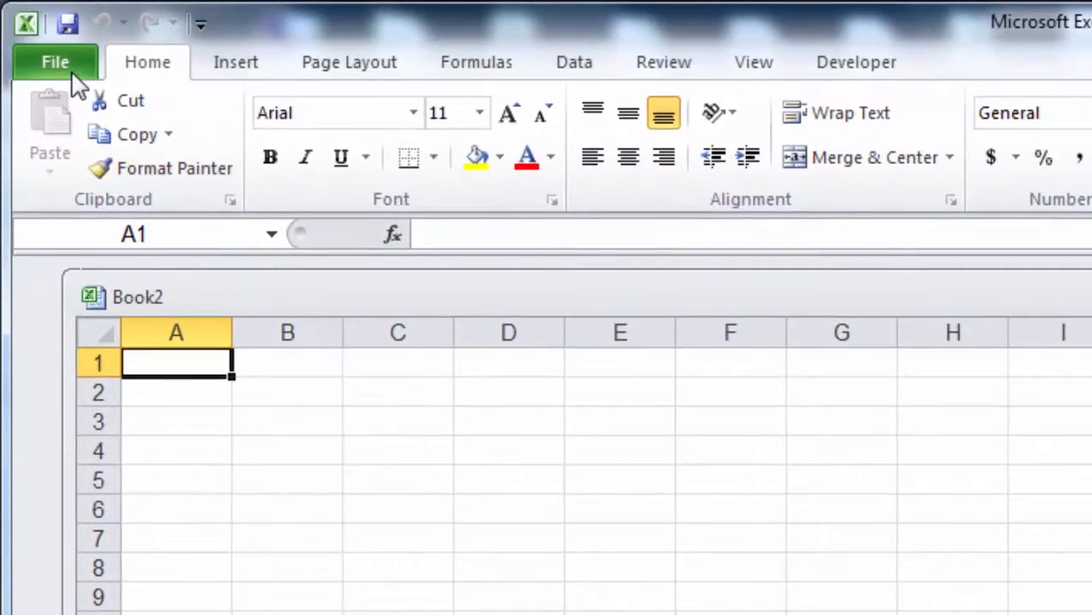
{"action": "left_click", "coordinate": [57, 65]}
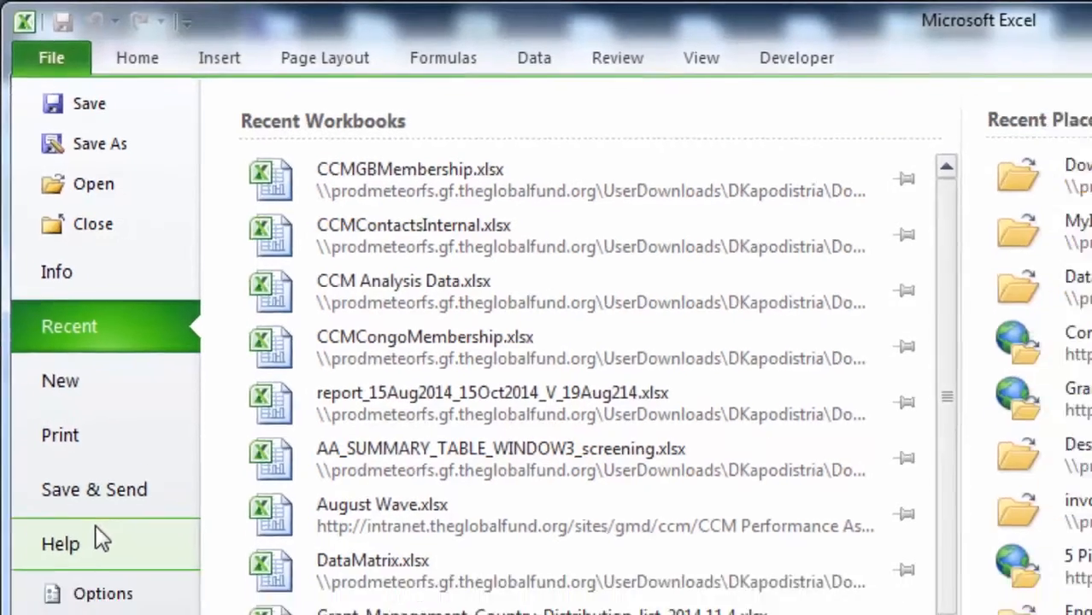
{"action": "left_click", "coordinate": [109, 581]}
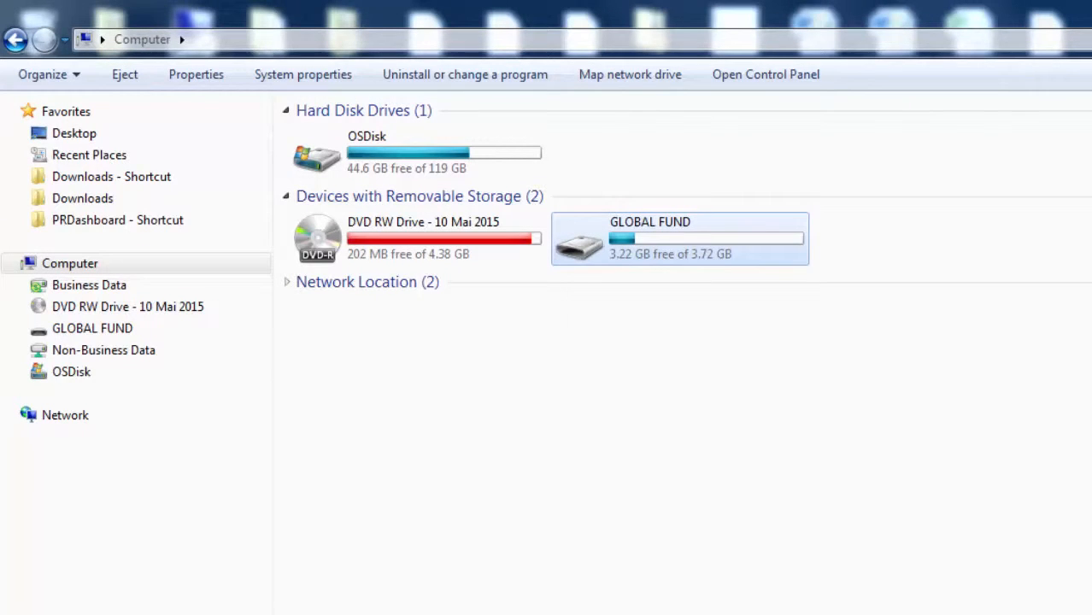
Step: Copy 51044676.ZIP from the GLOBAL FUND drive into the PRDashboard folder
{"action": "double_click", "coordinate": [727, 249]}
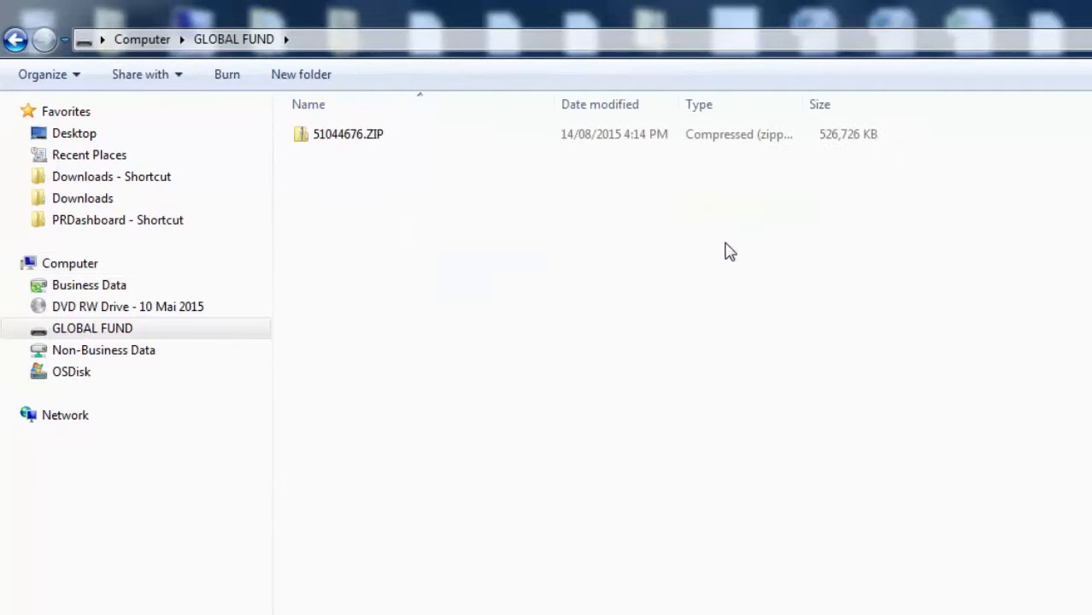
{"action": "left_click", "coordinate": [464, 143]}
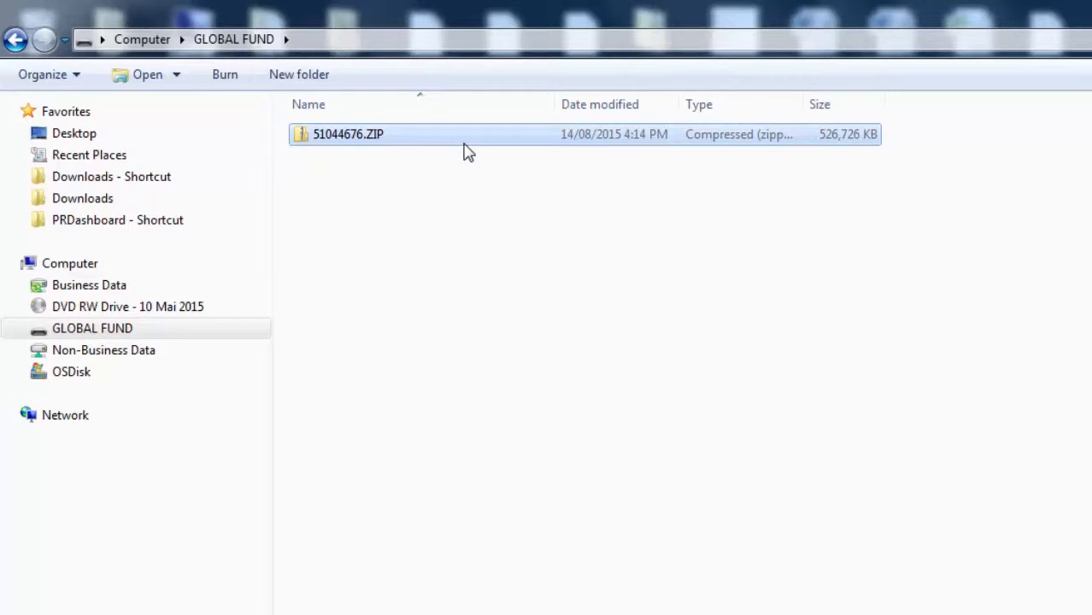
{"action": "right_click", "coordinate": [641, 134]}
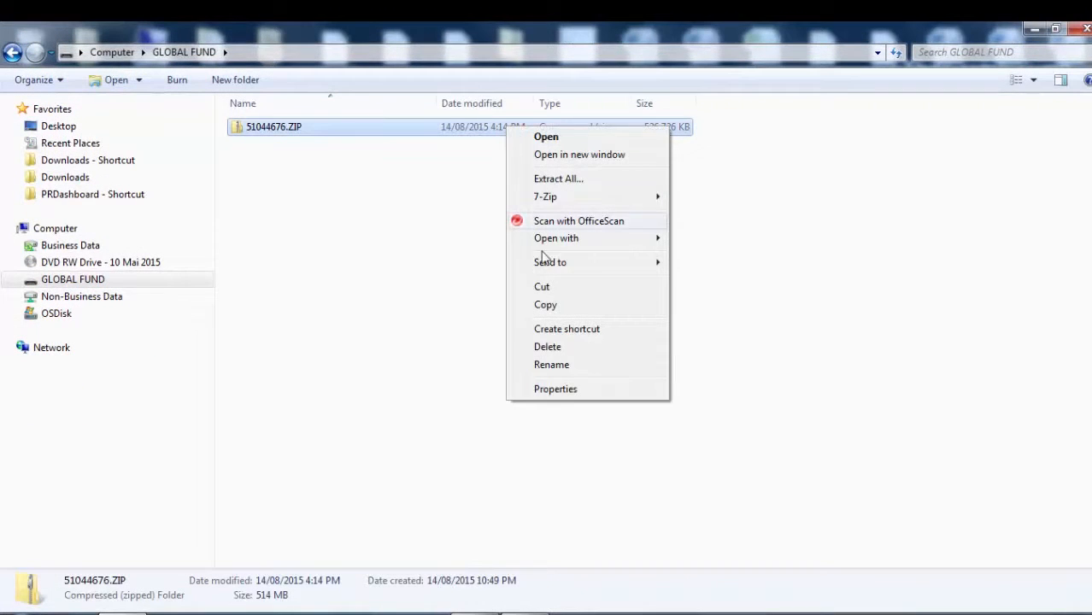
{"action": "left_click", "coordinate": [553, 305]}
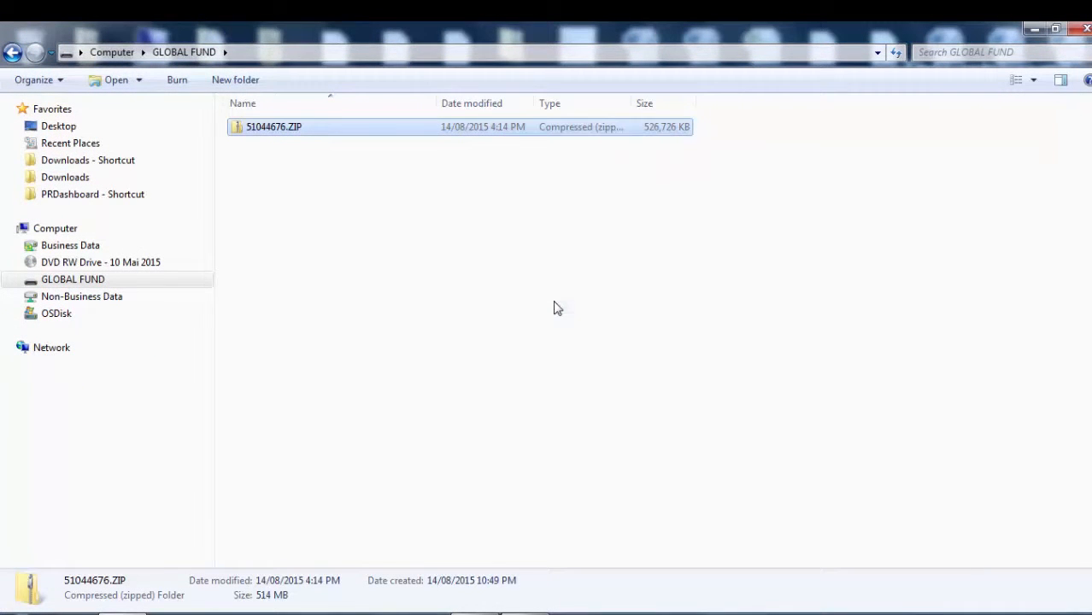
{"action": "left_click", "coordinate": [118, 195]}
{"action": "key", "text": "ctrl+v"}
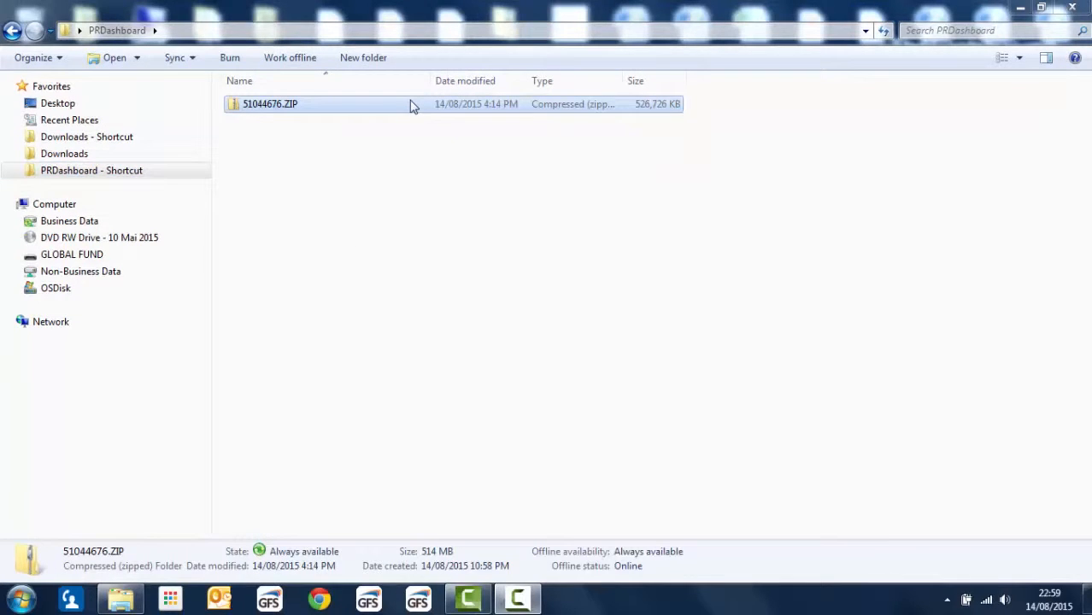
Step: Rename the copied ZIP file in the PRDashboard folder as dashboards_2.0
{"action": "right_click", "coordinate": [410, 105]}
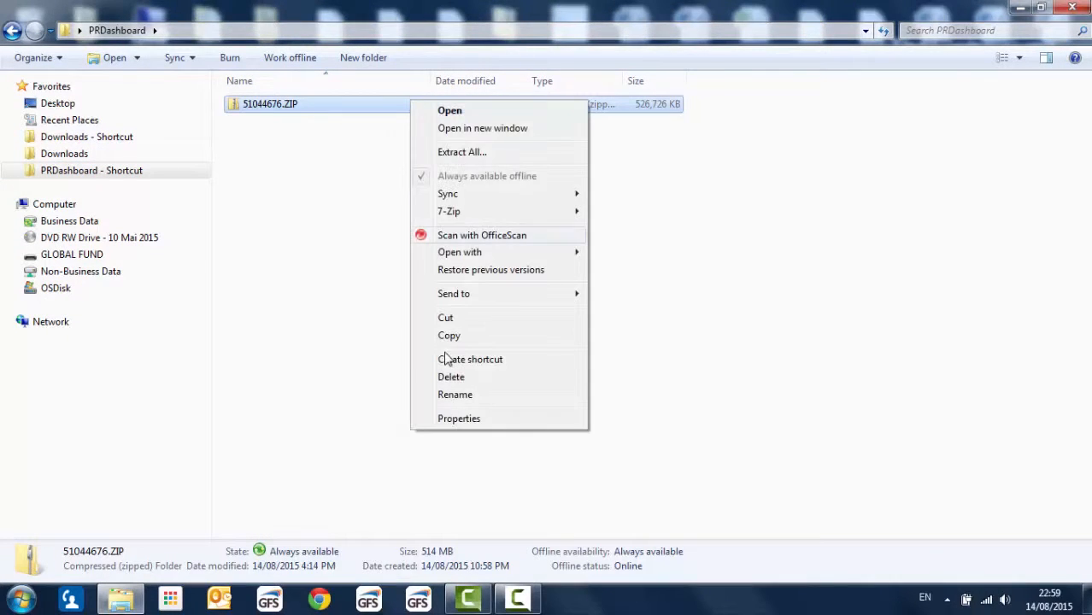
{"action": "left_click", "coordinate": [458, 398]}
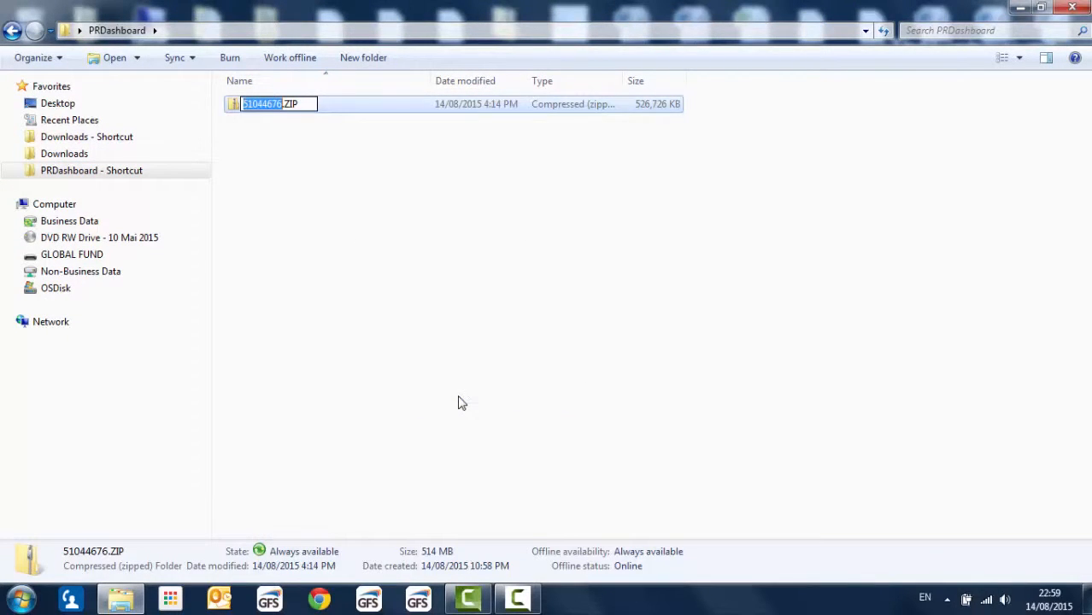
{"action": "type", "text": "dashboards_2.0"}
{"action": "key", "text": "Return"}
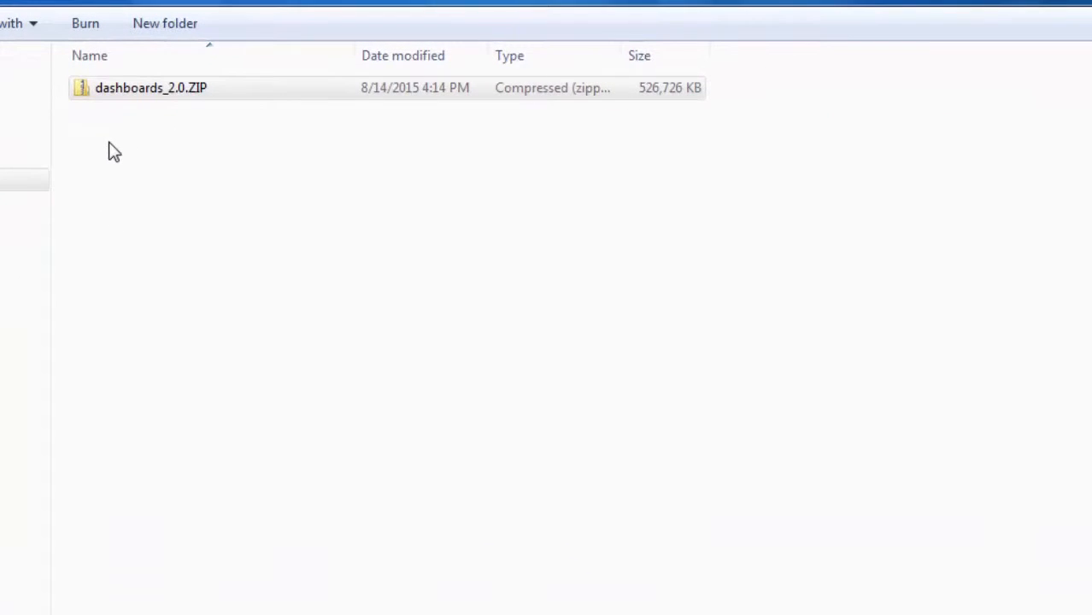
Step: Extract the dashboards_2.0 archive to the folder C:\Users\pcadmin\Desktop\PRDashboard\dashboards_2.0
{"action": "right_click", "coordinate": [132, 97]}
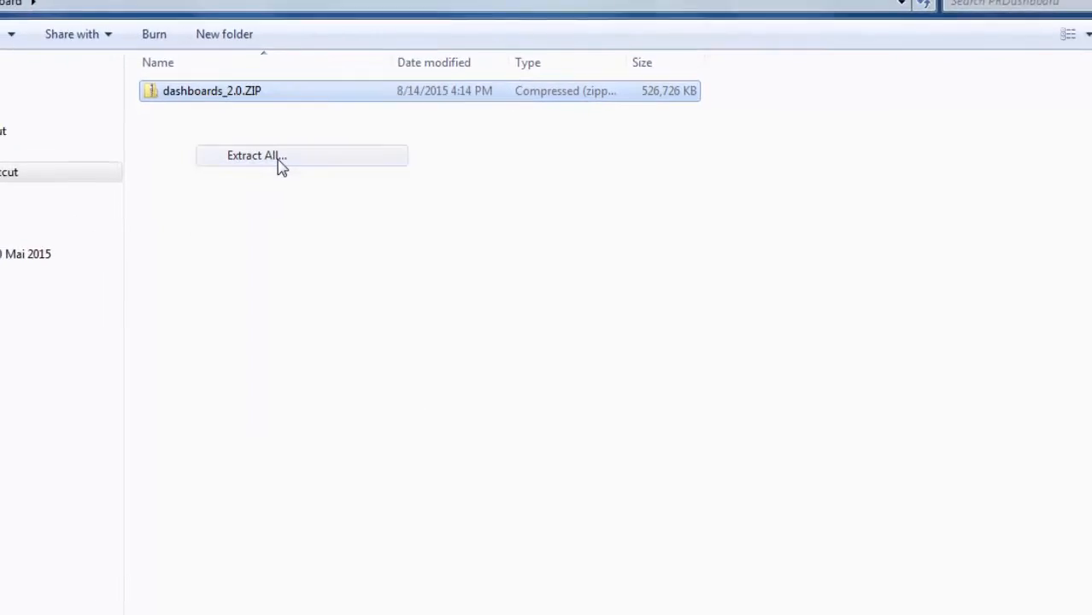
{"action": "left_click", "coordinate": [226, 165]}
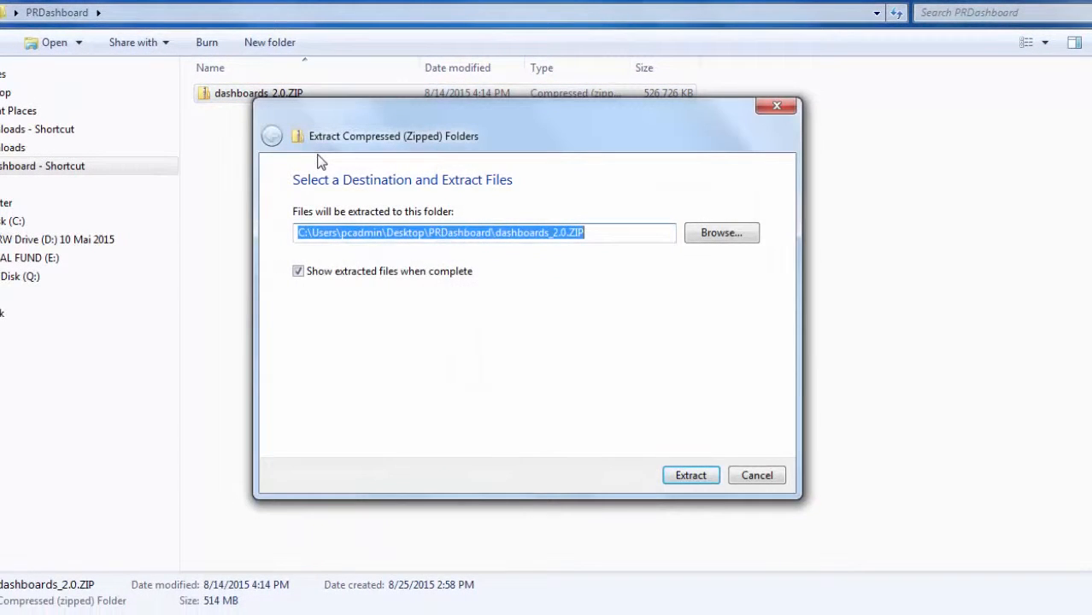
{"action": "left_click", "coordinate": [614, 234]}
{"action": "key", "text": "BackSpace"}
{"action": "key", "text": "BackSpace"}
{"action": "key", "text": "BackSpace"}
{"action": "key", "text": "BackSpace"}
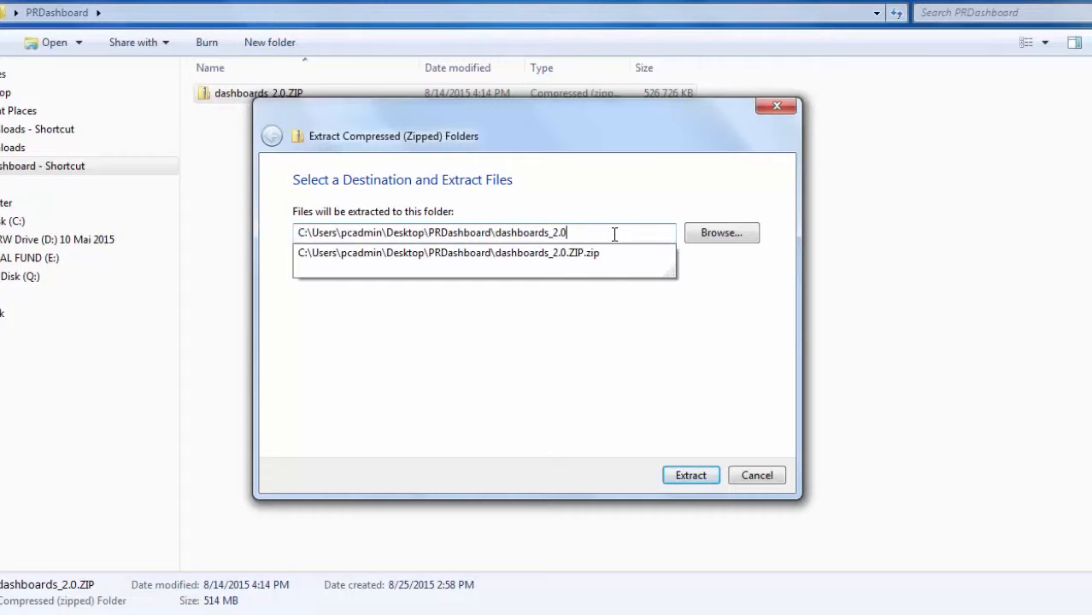
{"action": "left_click", "coordinate": [691, 476]}
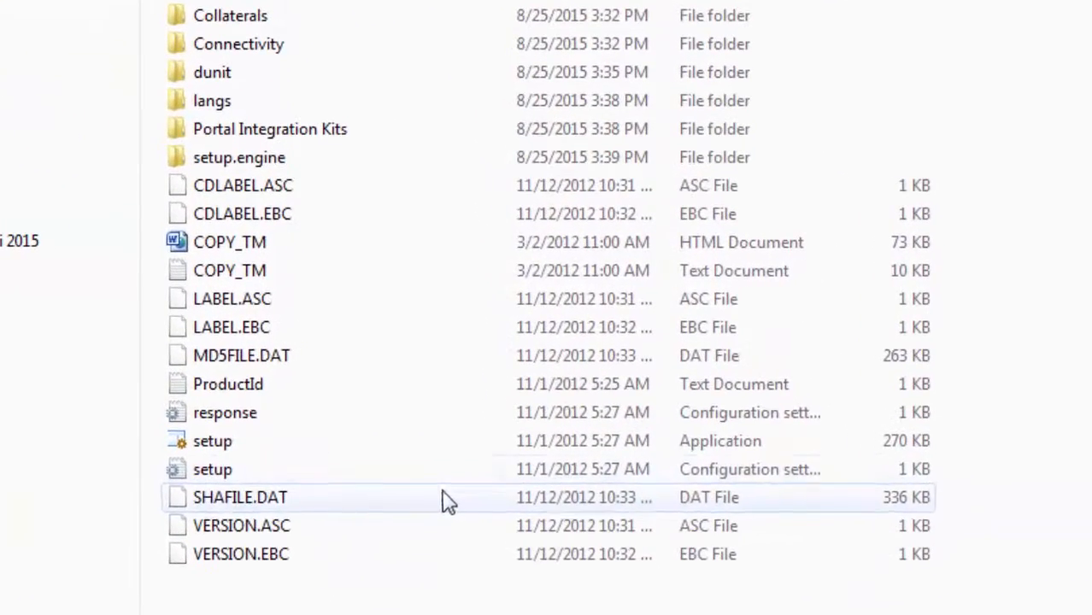
Step: Run the setup application from the extracted folder with English as setup language and continue past the welcome page
{"action": "left_click", "coordinate": [314, 451]}
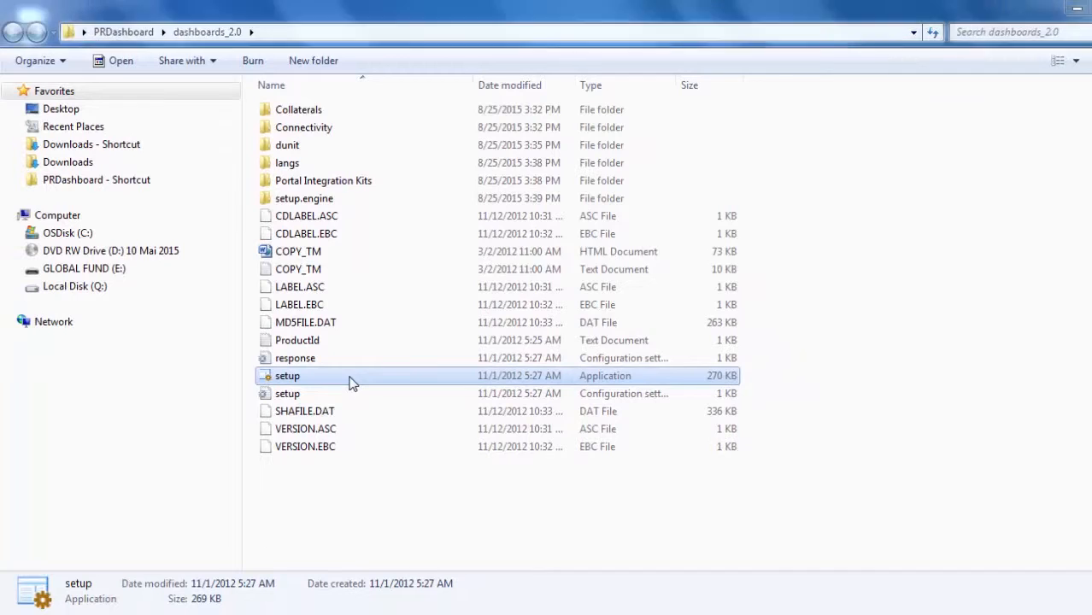
{"action": "double_click", "coordinate": [350, 382]}
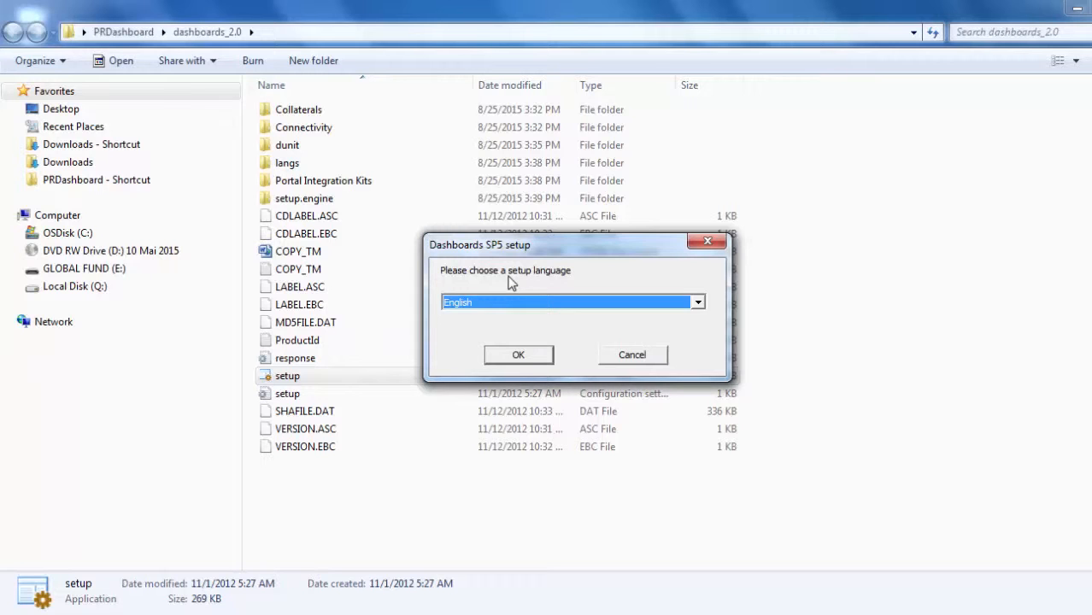
{"action": "left_click", "coordinate": [517, 358]}
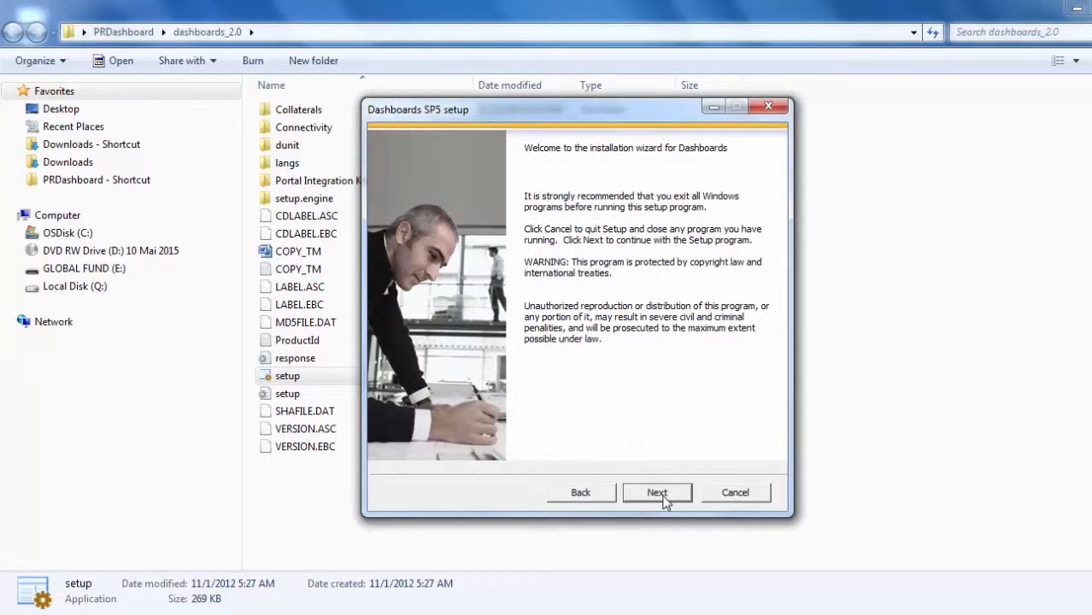
{"action": "left_click", "coordinate": [658, 493]}
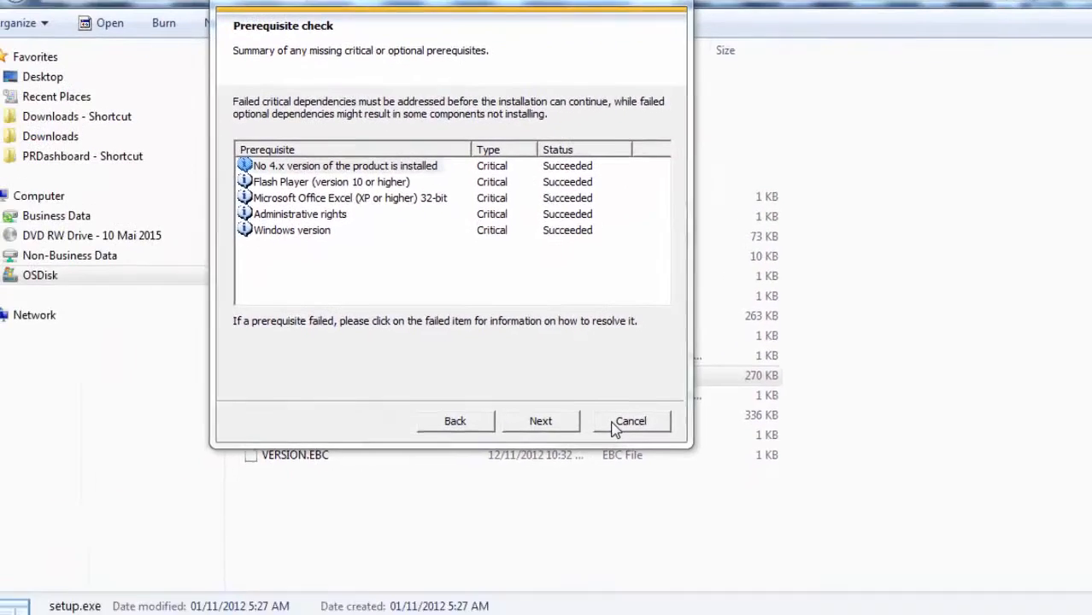
Step: Continue past the prerequisite check and accept the License Agreement for Dashboards SP5
{"action": "left_click", "coordinate": [571, 416]}
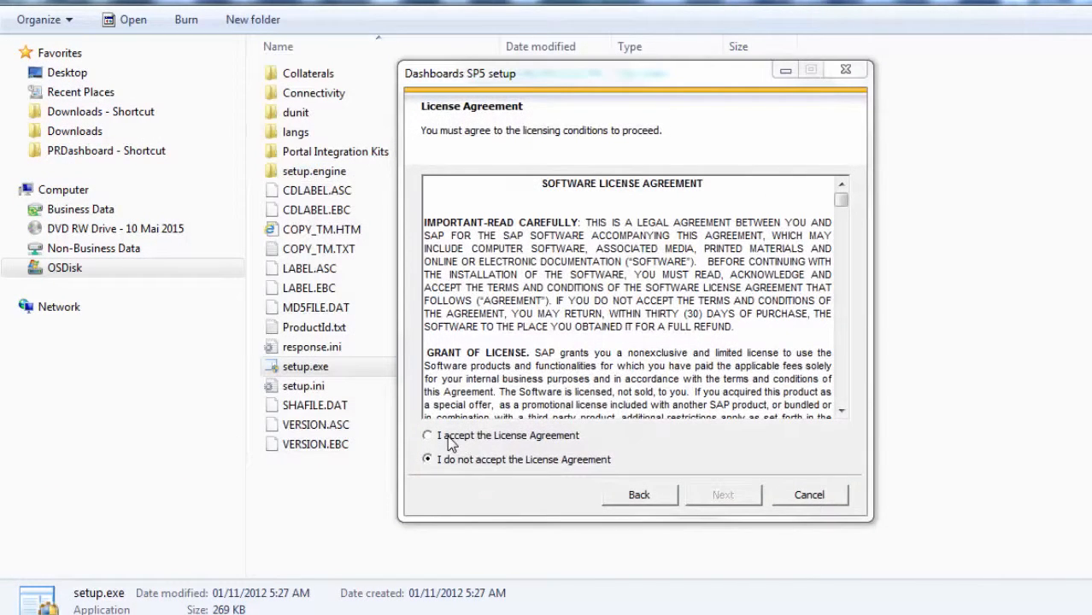
{"action": "left_click", "coordinate": [448, 437]}
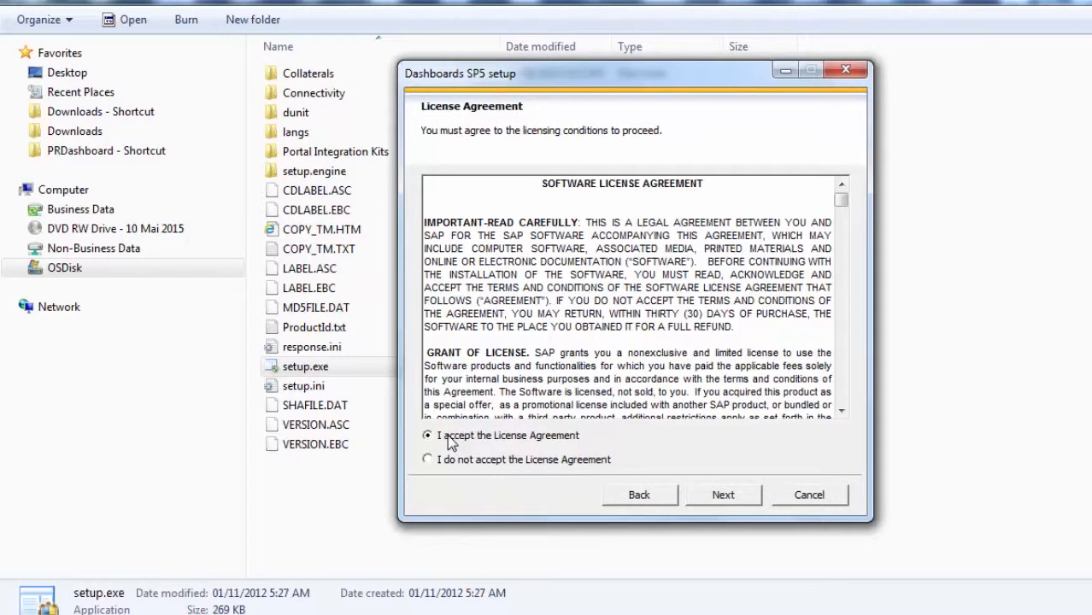
{"action": "left_click", "coordinate": [723, 495]}
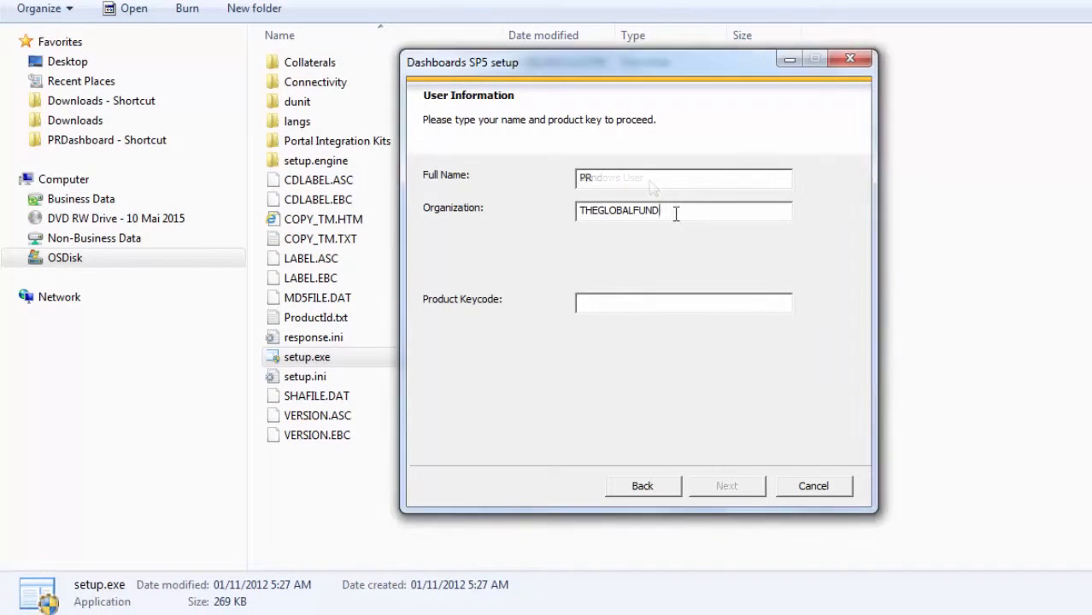
Step: Enter PR as the full name and organization, paste the product keycode, and continue the setup
{"action": "double_click", "coordinate": [676, 213]}
{"action": "type", "text": "PR"}
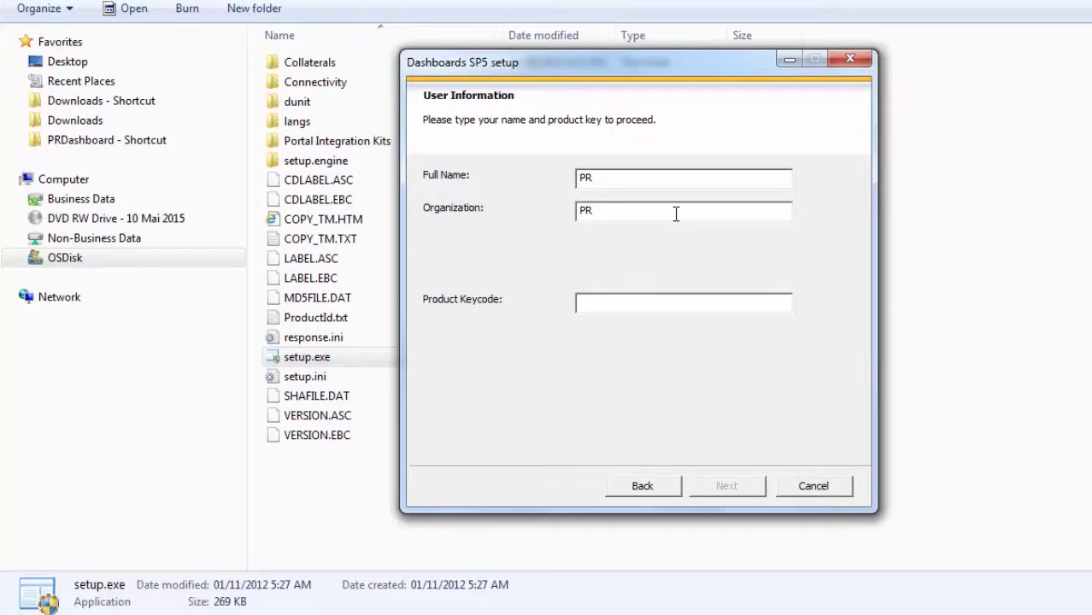
{"action": "left_click", "coordinate": [623, 299]}
{"action": "key", "text": "ctrl+v"}
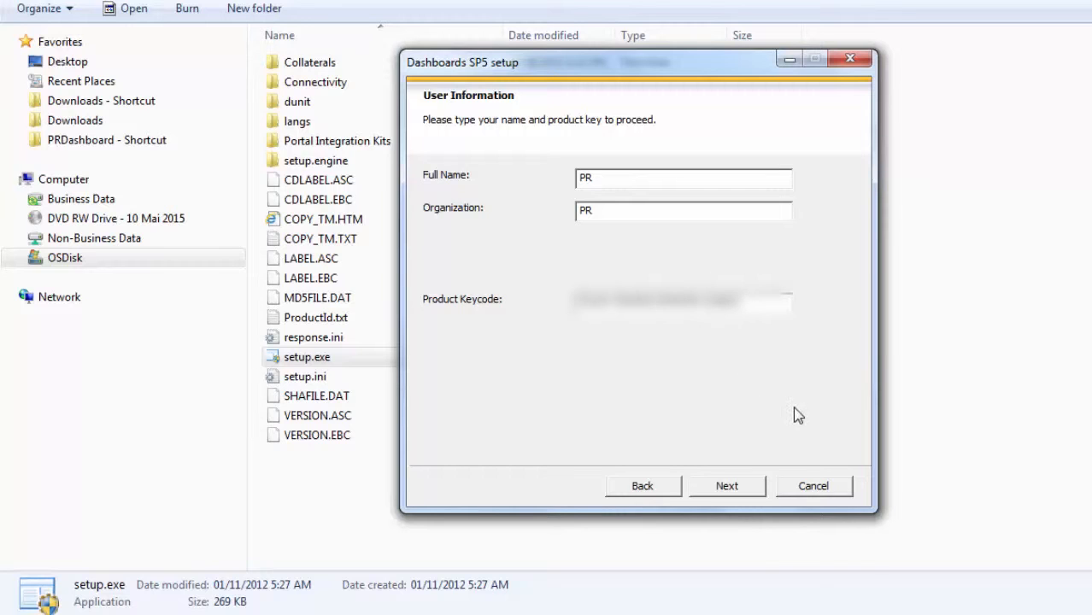
{"action": "left_click", "coordinate": [728, 486]}
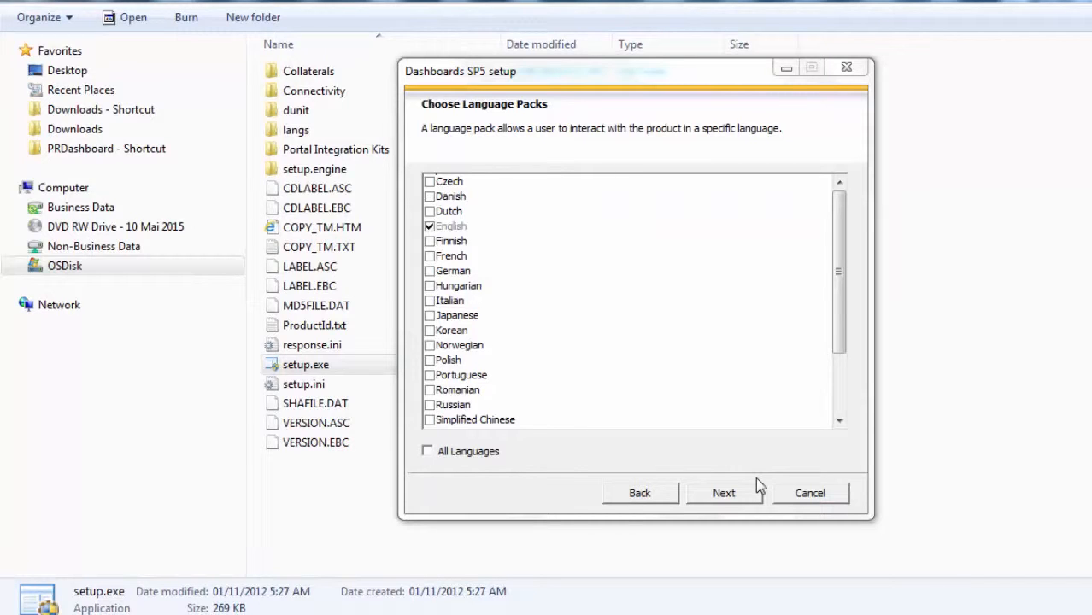
Step: Install Dashboards SP5 with only the English language pack and the Typical install type, then finish the setup
{"action": "left_click", "coordinate": [705, 494]}
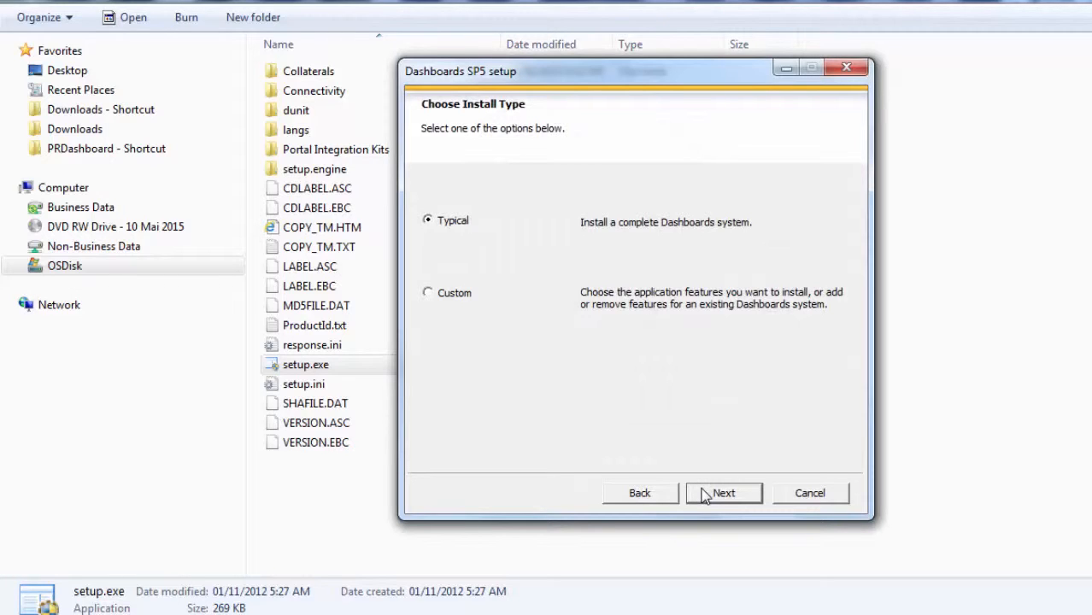
{"action": "left_click", "coordinate": [706, 496]}
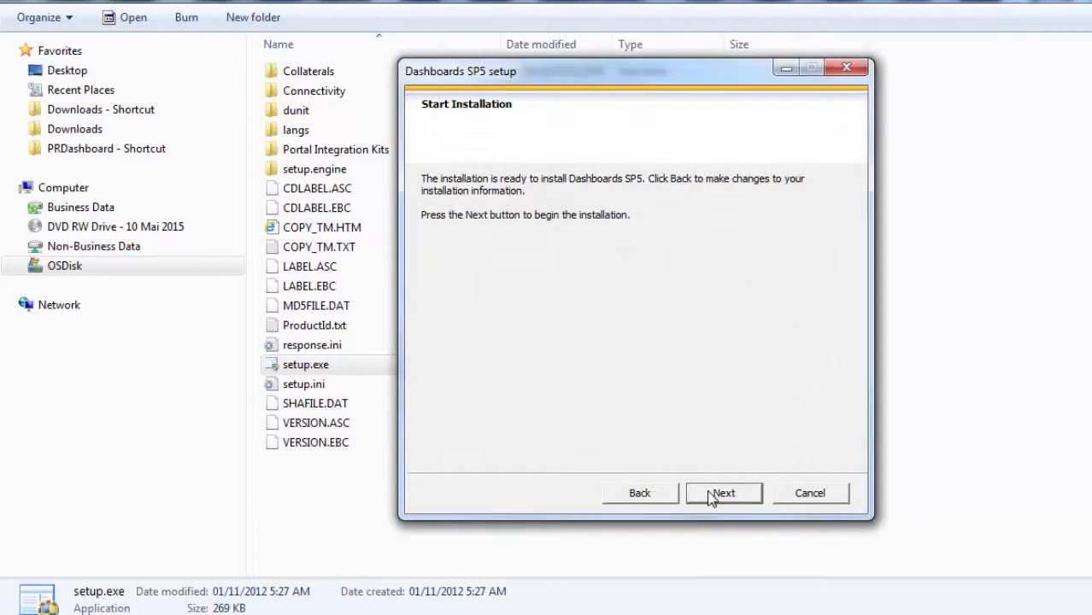
{"action": "left_click", "coordinate": [711, 496]}
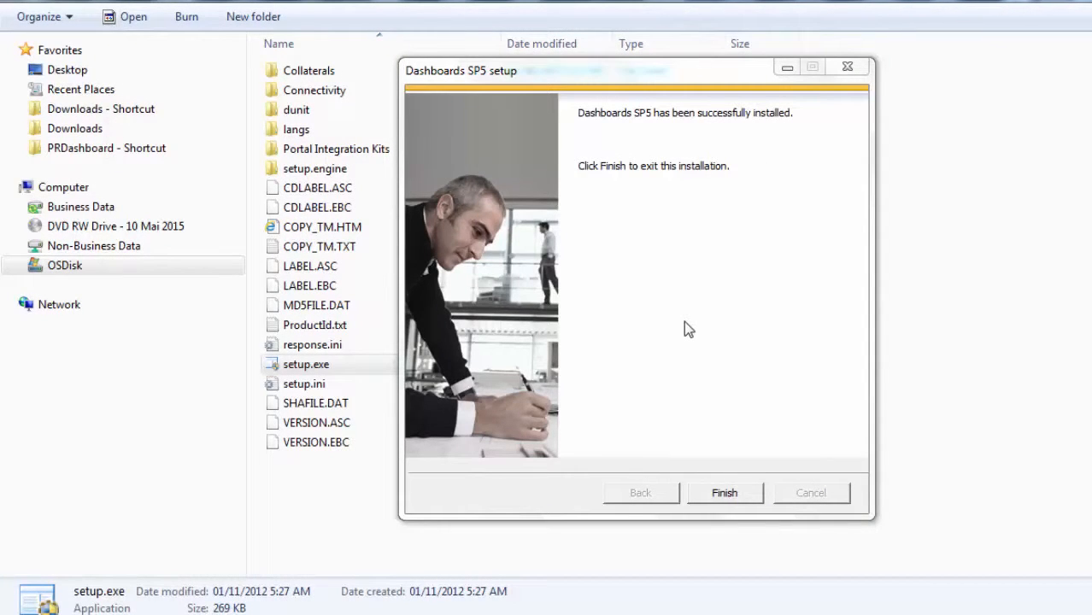
{"action": "left_click", "coordinate": [726, 500]}
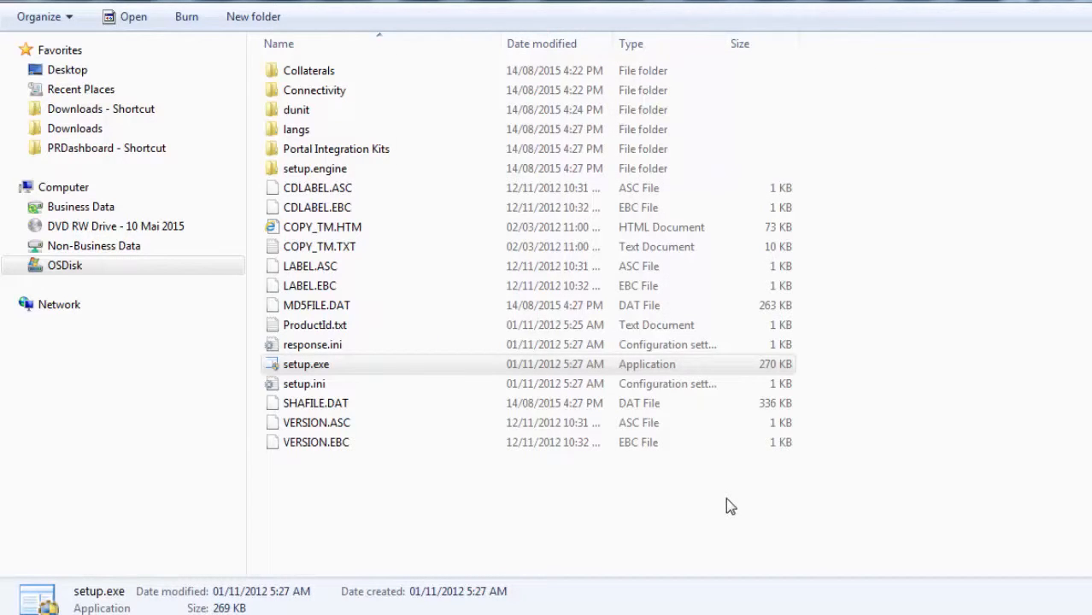
Step: Launch Dashboards and create a new blank model
{"action": "left_click", "coordinate": [23, 601]}
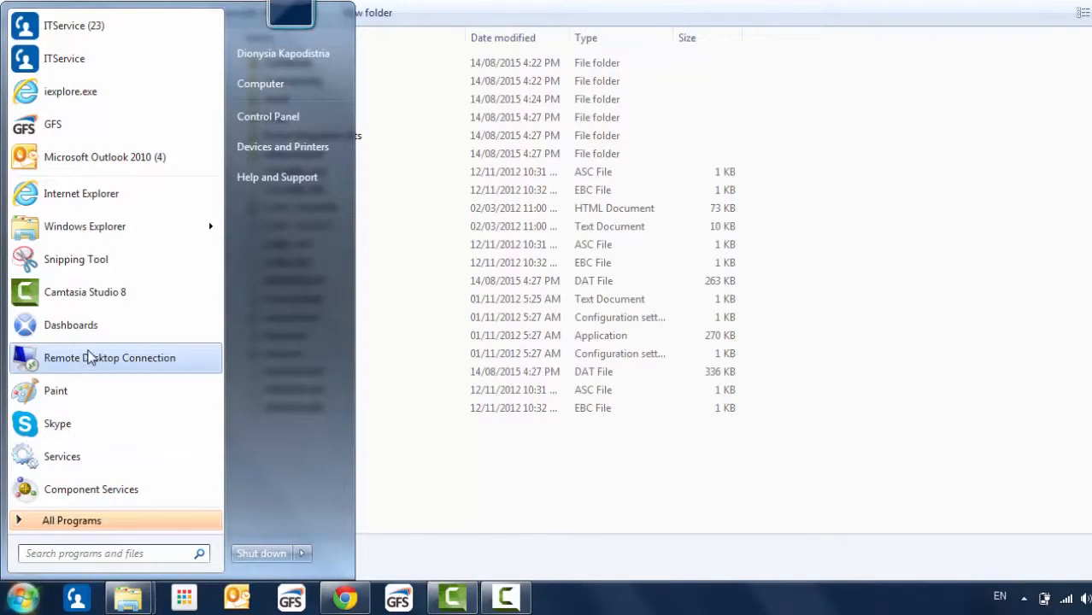
{"action": "left_click", "coordinate": [94, 324]}
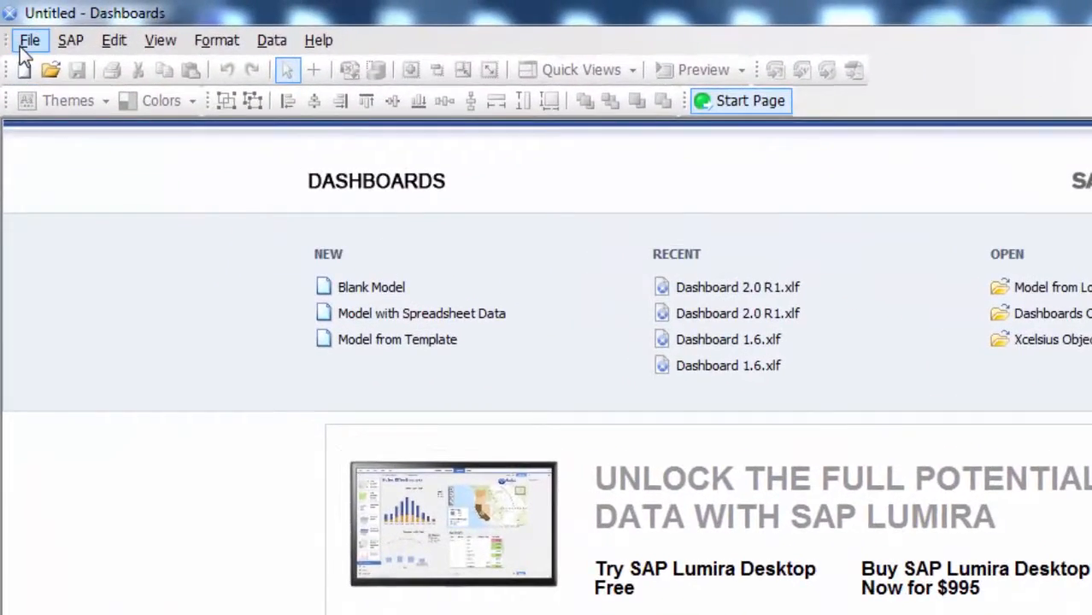
{"action": "left_click", "coordinate": [29, 41]}
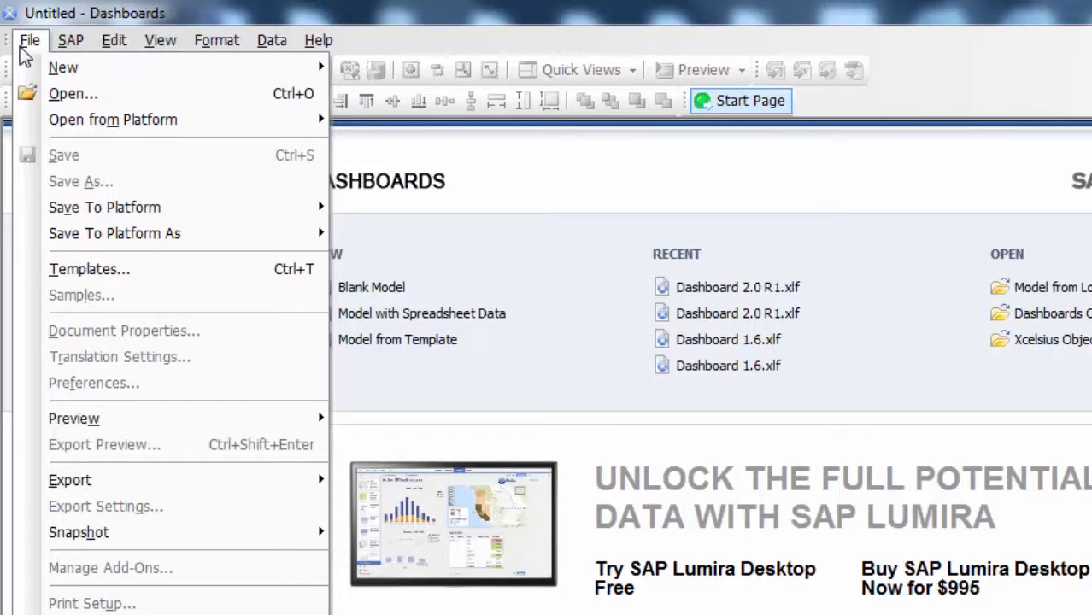
{"action": "mouse_move", "coordinate": [90, 68]}
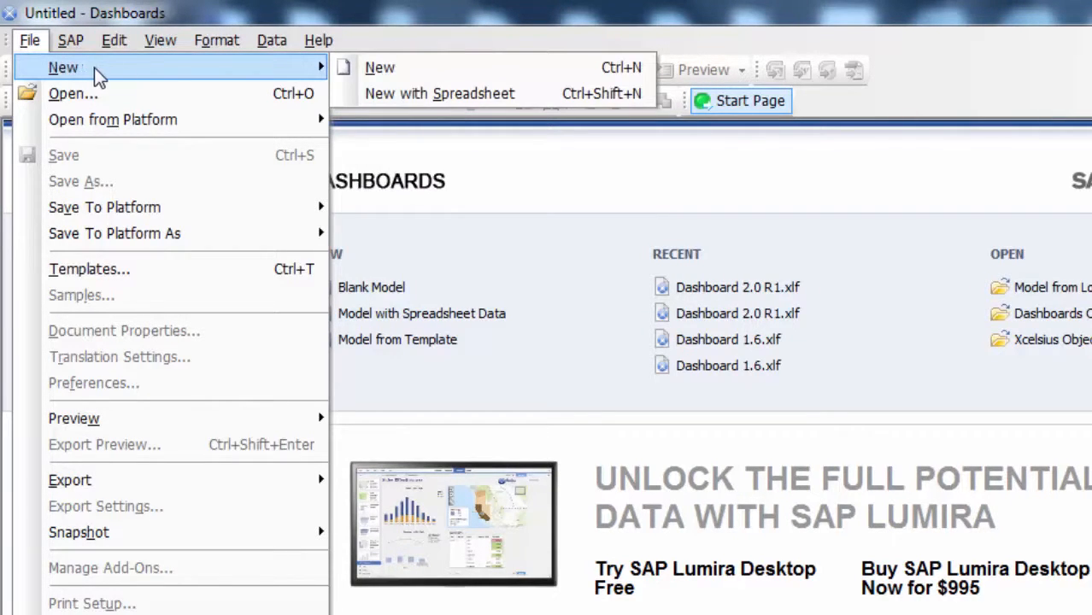
{"action": "left_click", "coordinate": [356, 67]}
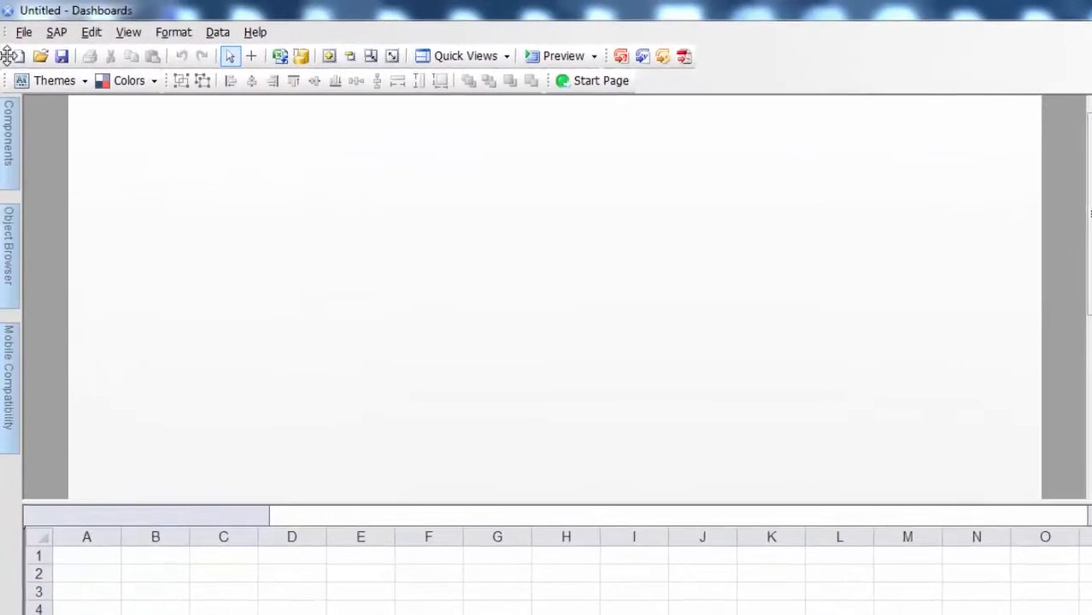
Step: Set the maximum number of rows to 2000 in the Excel Options preferences and apply the change
{"action": "left_click", "coordinate": [21, 36]}
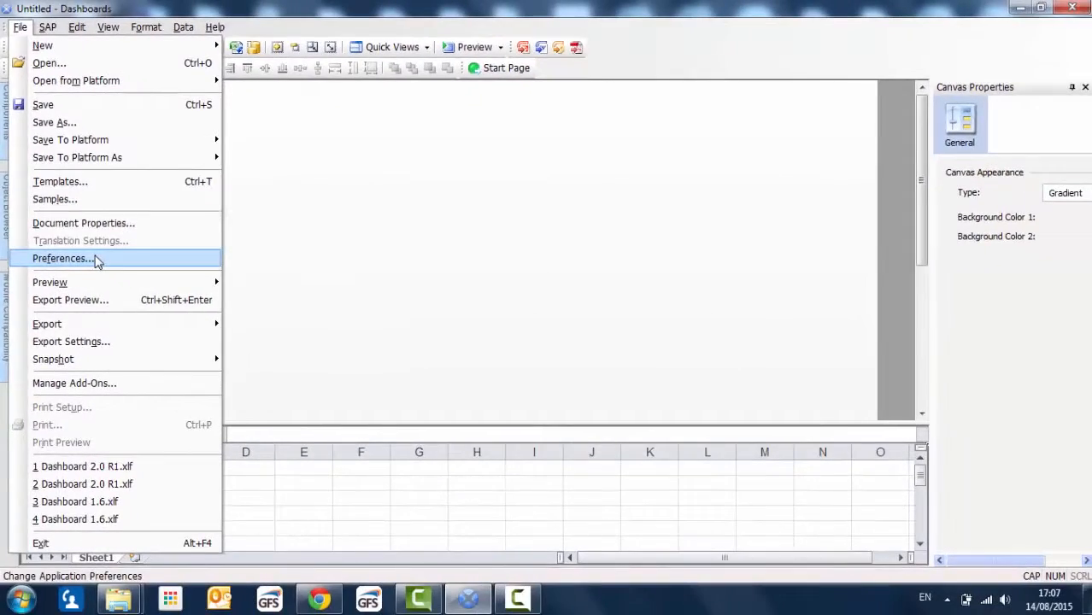
{"action": "left_click", "coordinate": [169, 344]}
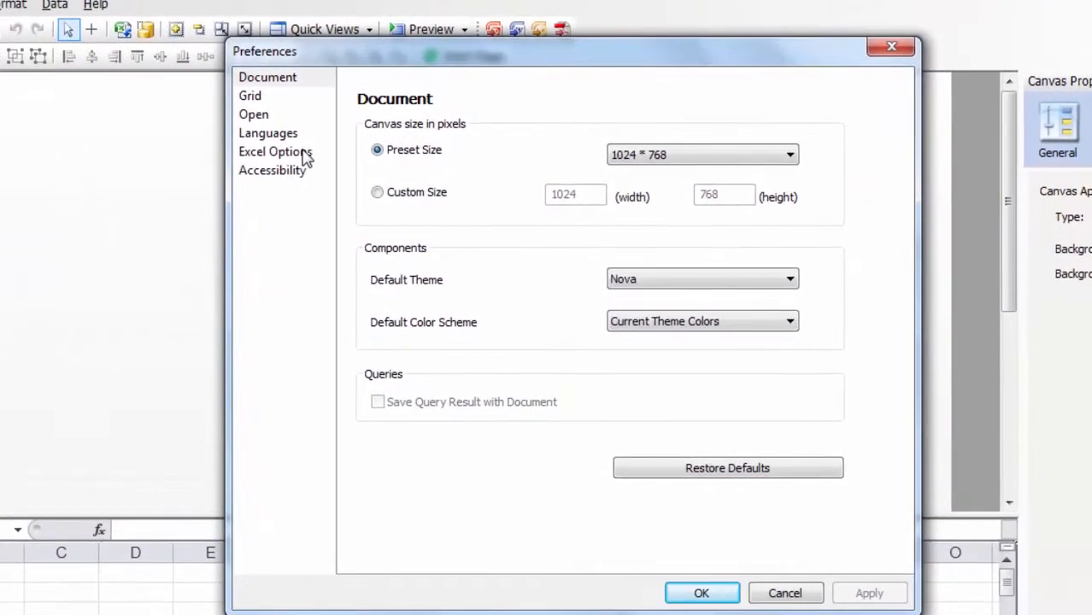
{"action": "left_click", "coordinate": [305, 154]}
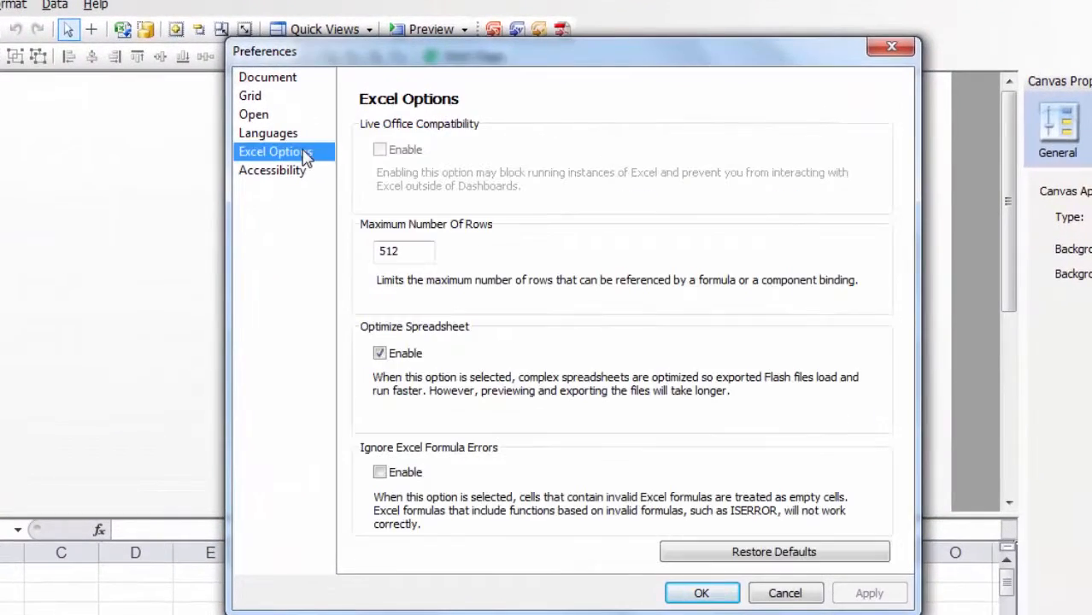
{"action": "left_click", "coordinate": [410, 250]}
{"action": "key", "text": "BackSpace"}
{"action": "key", "text": "BackSpace"}
{"action": "key", "text": "BackSpace"}
{"action": "type", "text": "2000"}
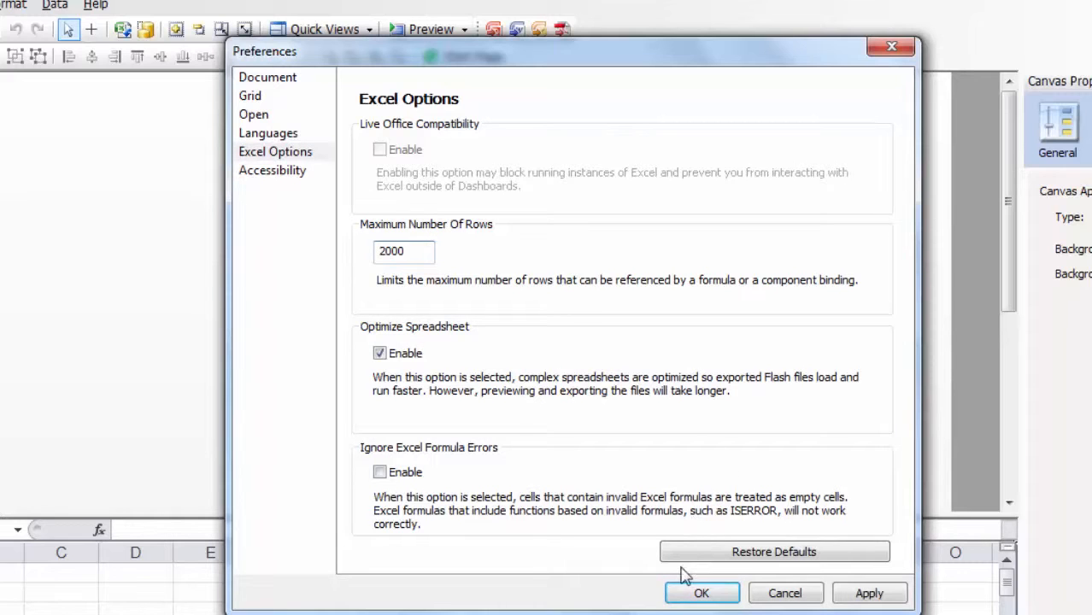
{"action": "left_click", "coordinate": [692, 593]}
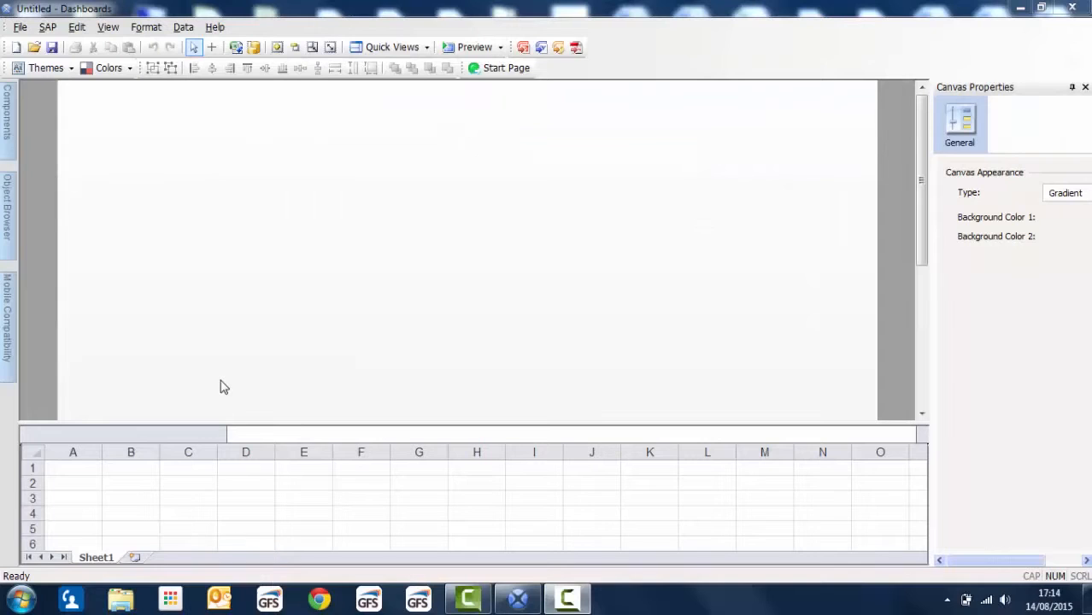
Step: Reopen the preferences and display the Languages settings
{"action": "left_click", "coordinate": [24, 33]}
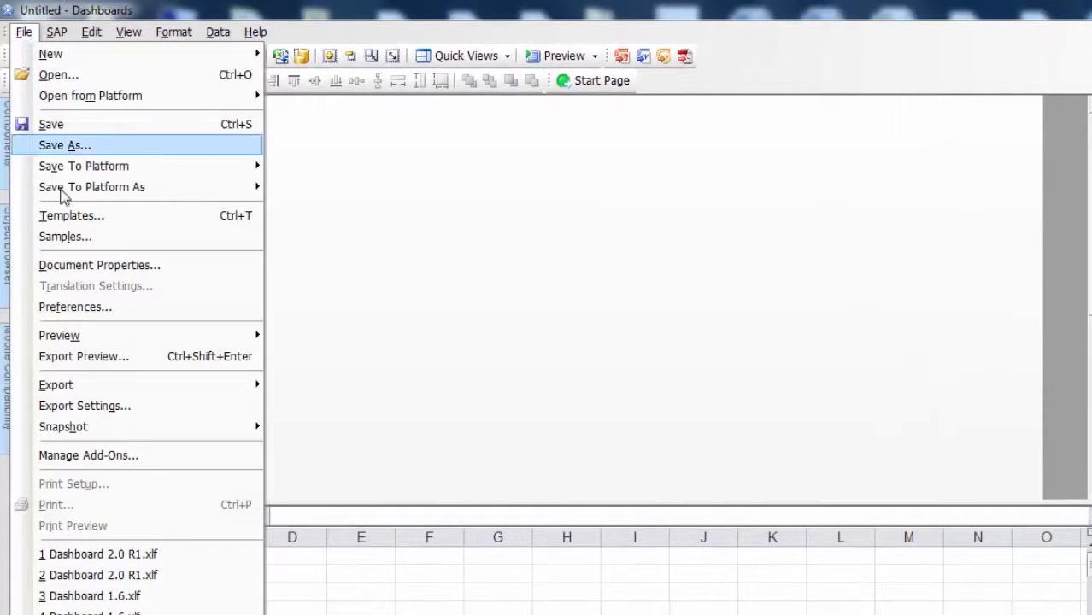
{"action": "left_click", "coordinate": [76, 307]}
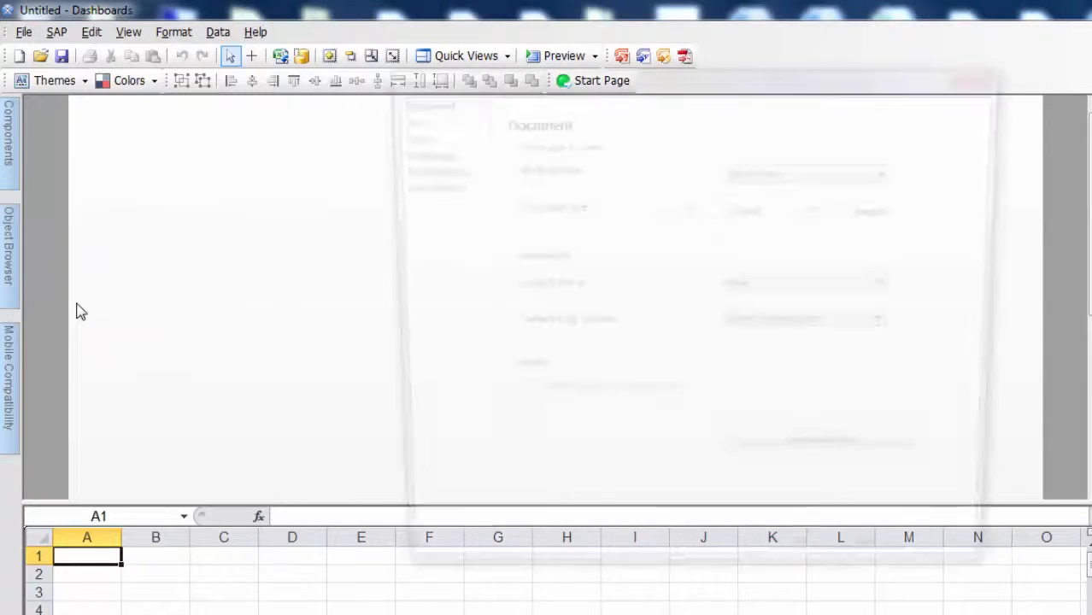
{"action": "left_click", "coordinate": [427, 153]}
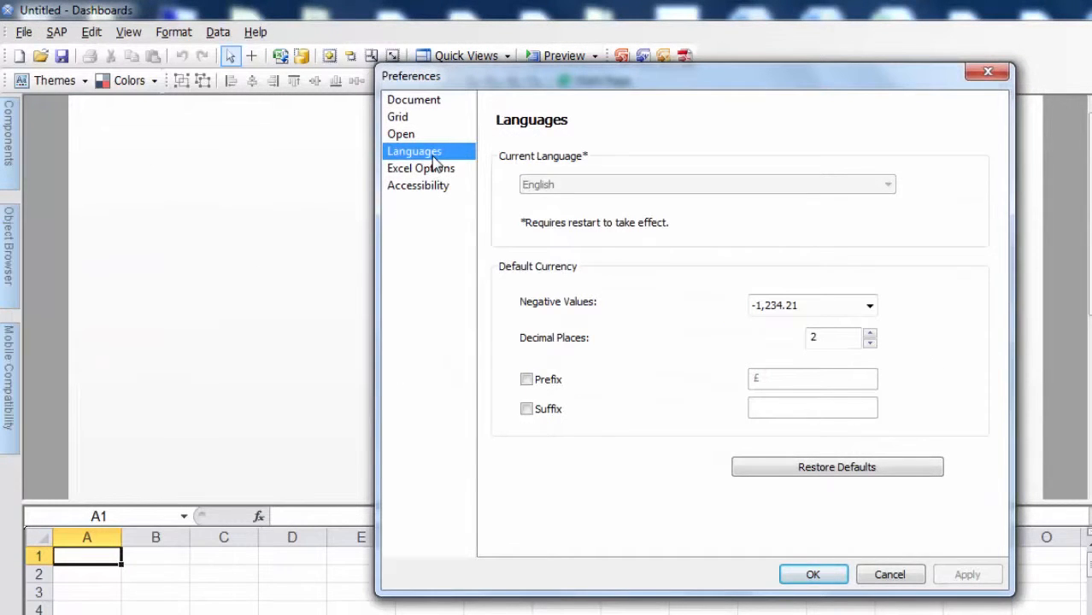